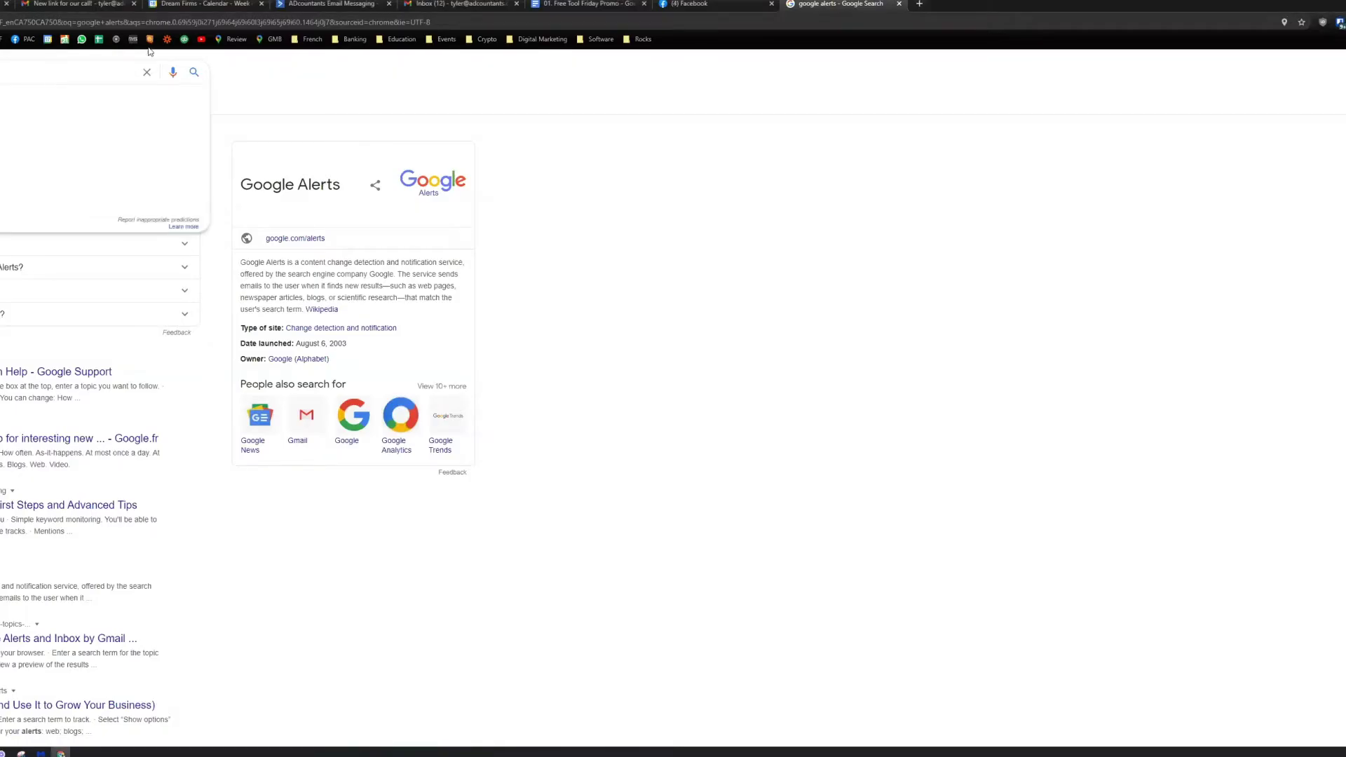
Step: Dismiss the search suggestions and open the Google Alerts top result
click(735, 300)
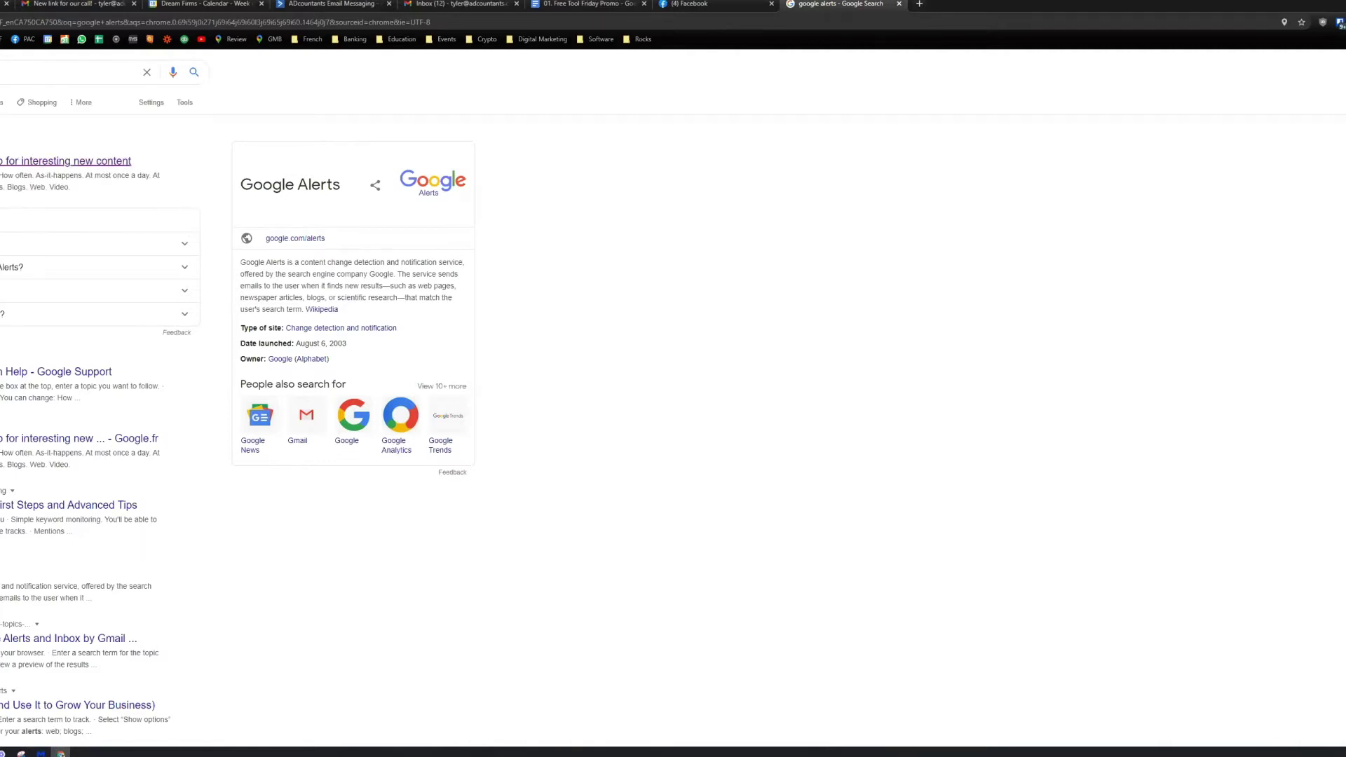
click(4, 164)
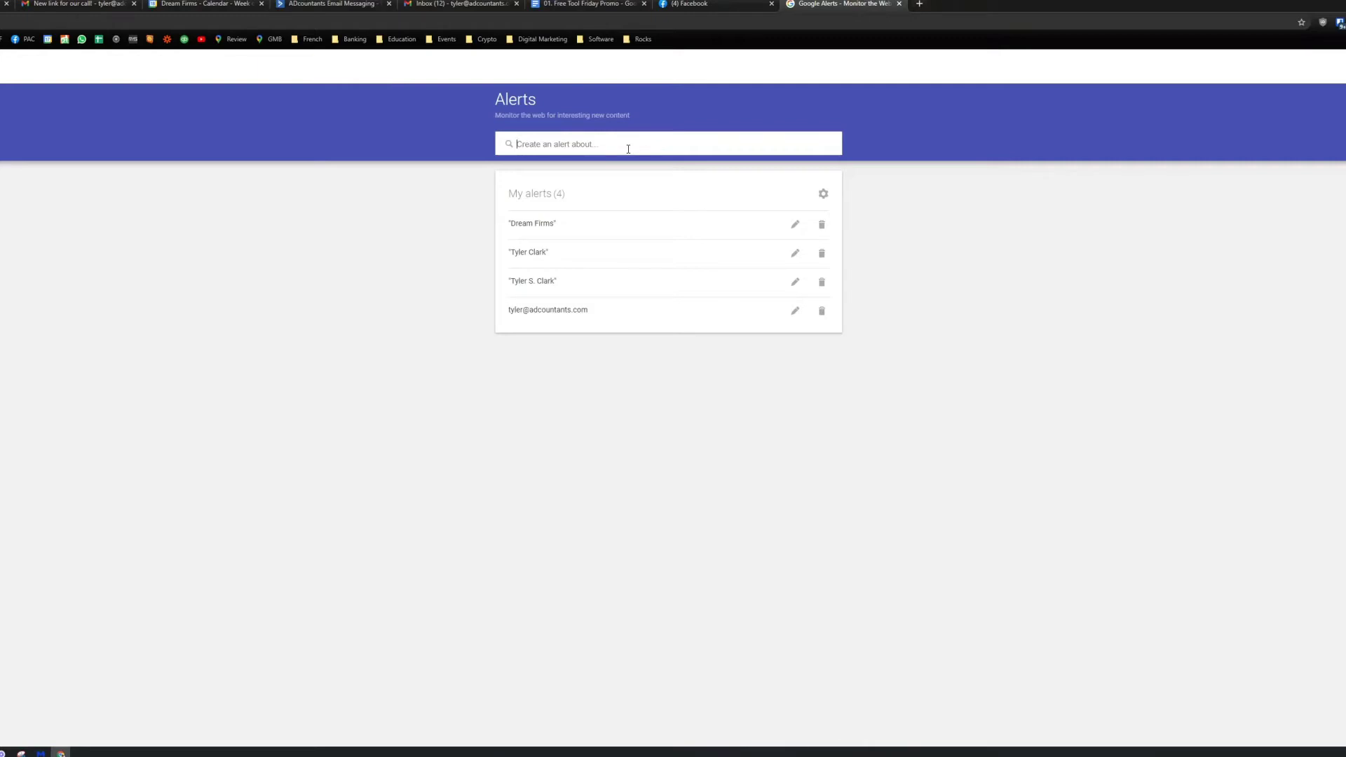
Step: Enter a trial alert query and scroll through its preview of matching news results
click(628, 149)
text(Mortg)
key(BackSpace)
key(BackSpace)
key(BackSpace)
key(BackSpace)
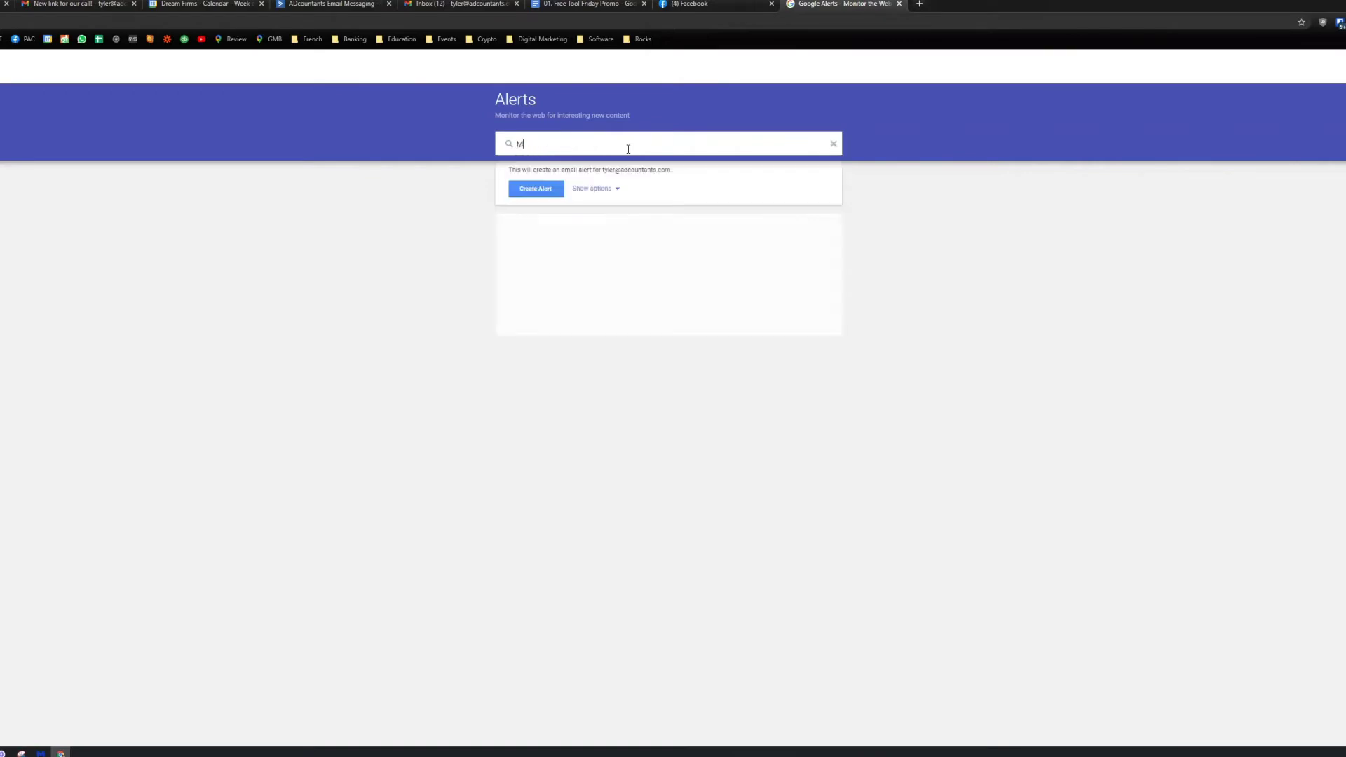
text(ain)
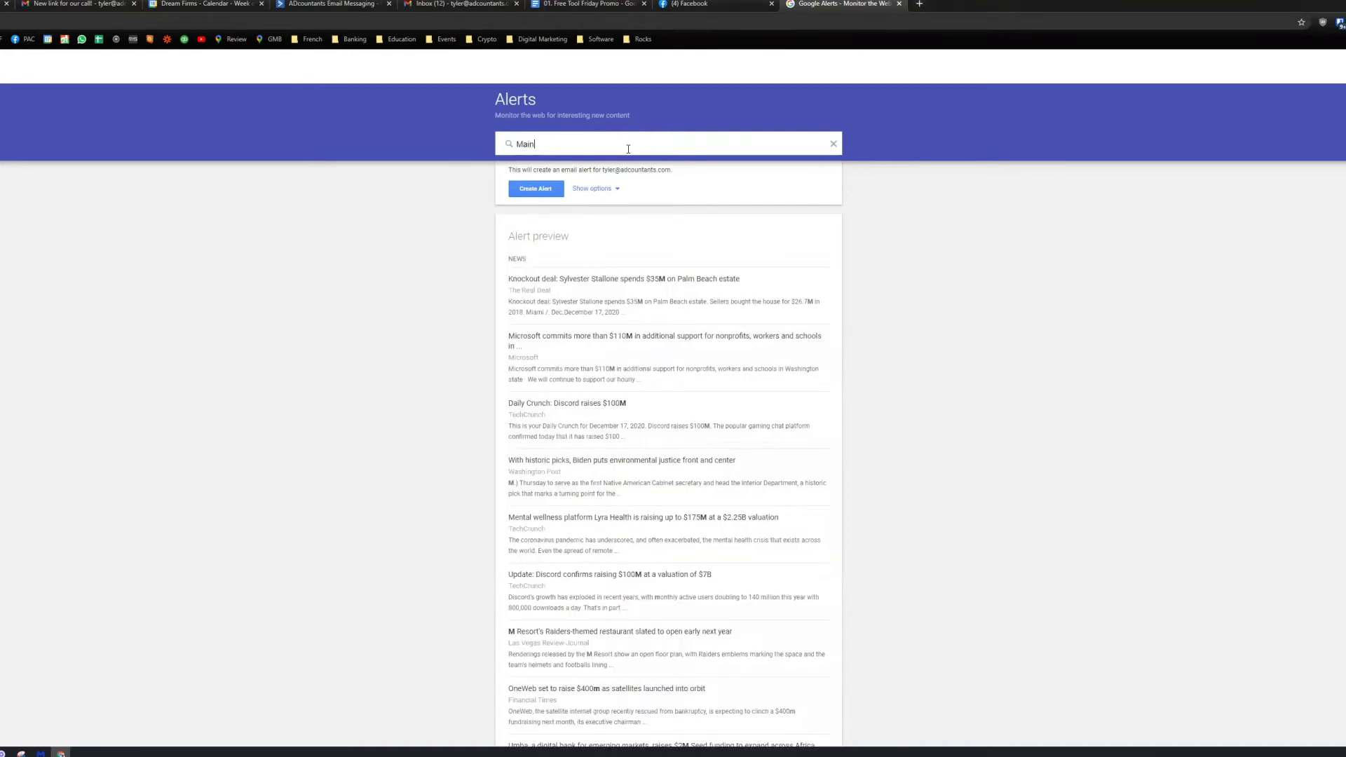
key(BackSpace)
key(BackSpace)
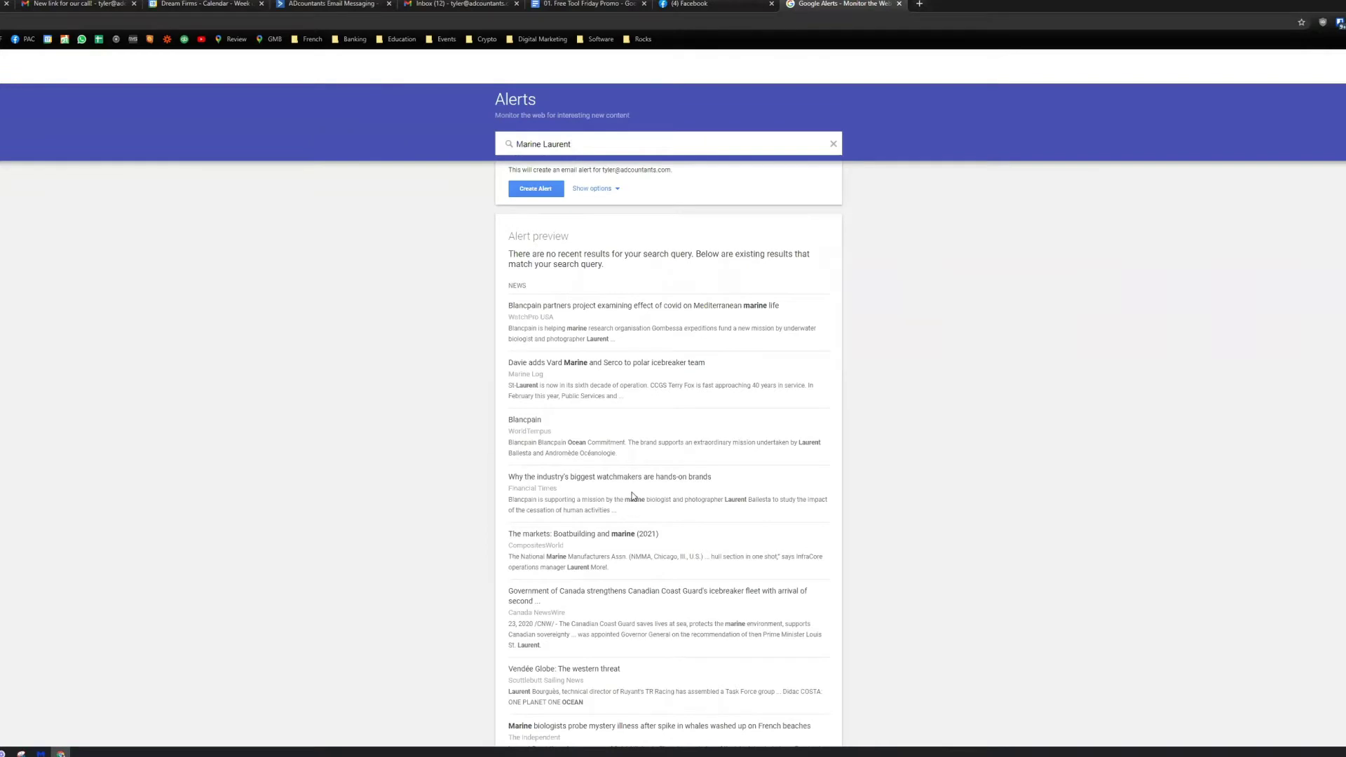
scroll(635, 459, down, 1)
scroll(596, 295, up, 1)
Step: Replace the trial query with the exact phrase "Marketing For Accountants" wrapped in double quotes
text(Mc)
key(BackSpace)
key(BackSpace)
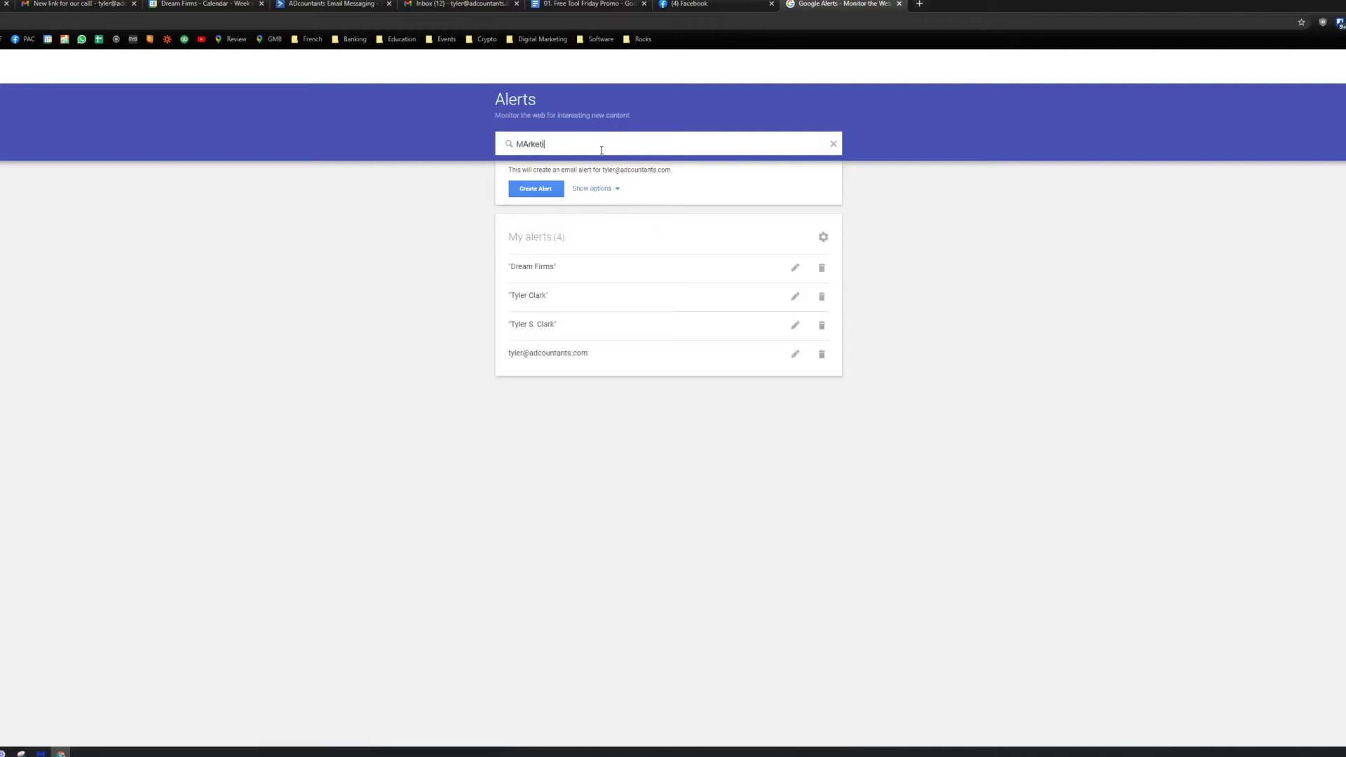
text(Marketing F)
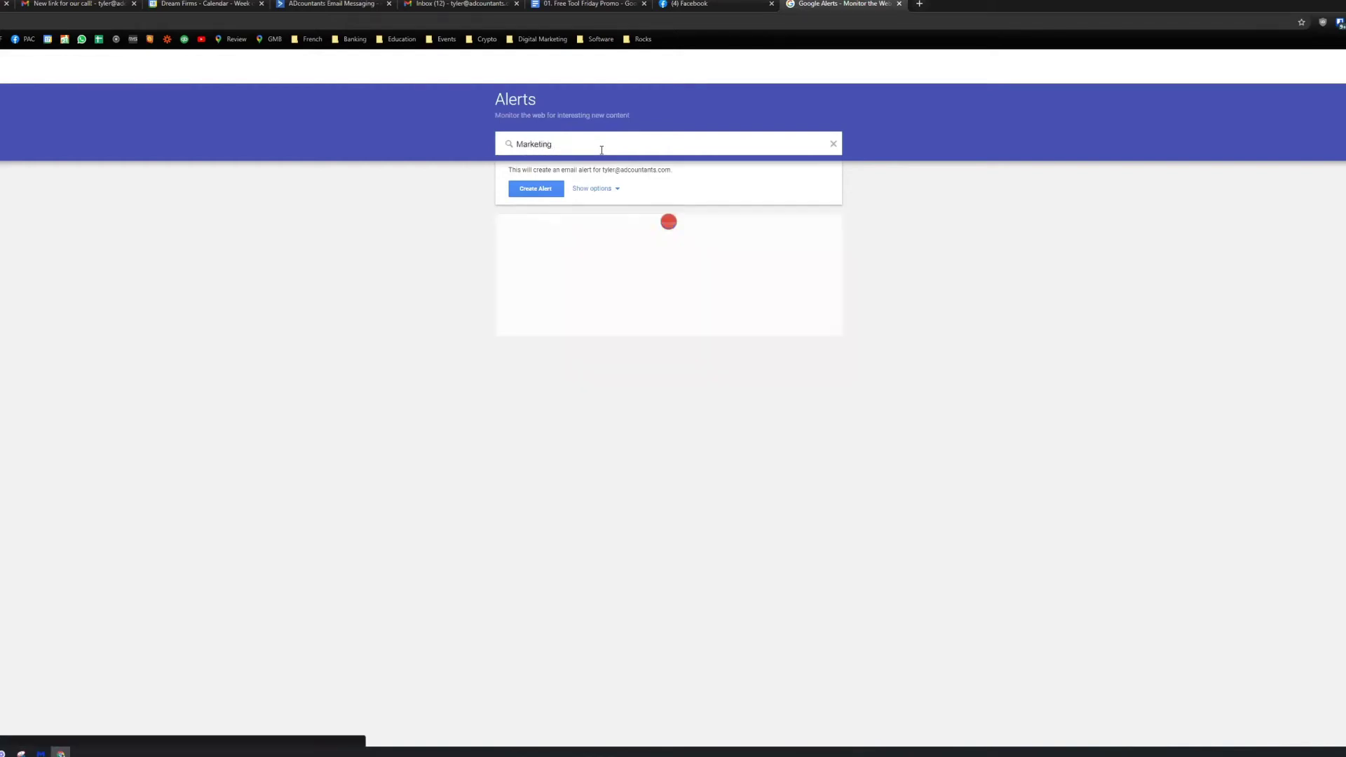
text(or Accountan)
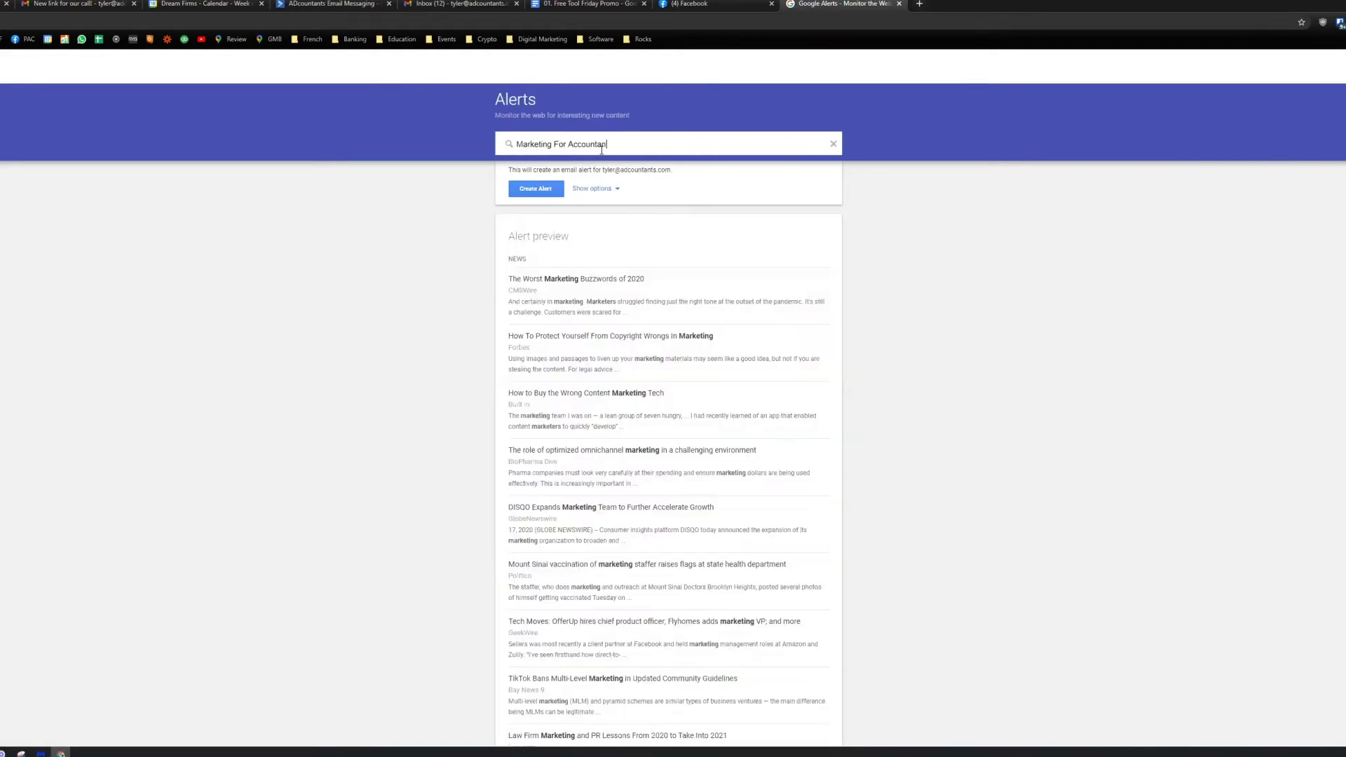
text(ts)
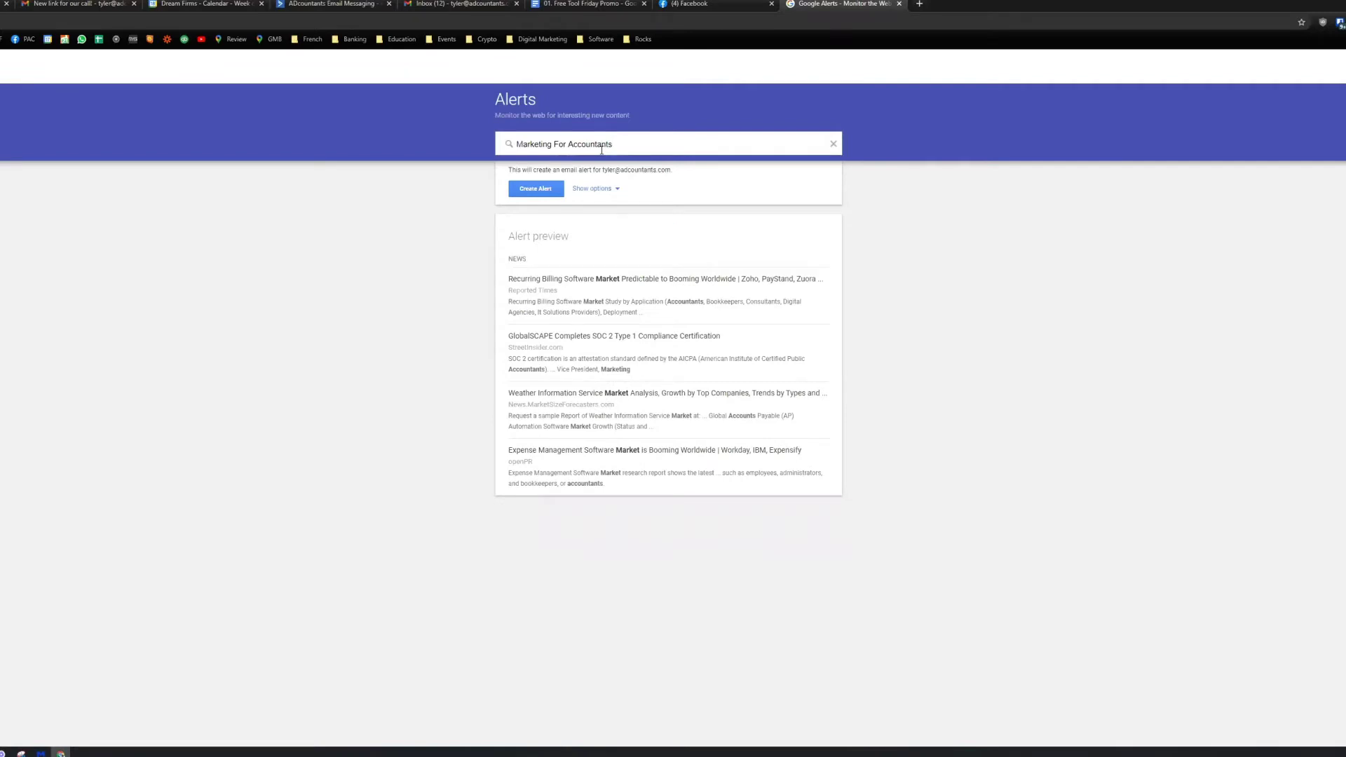
key(Home)
text(")
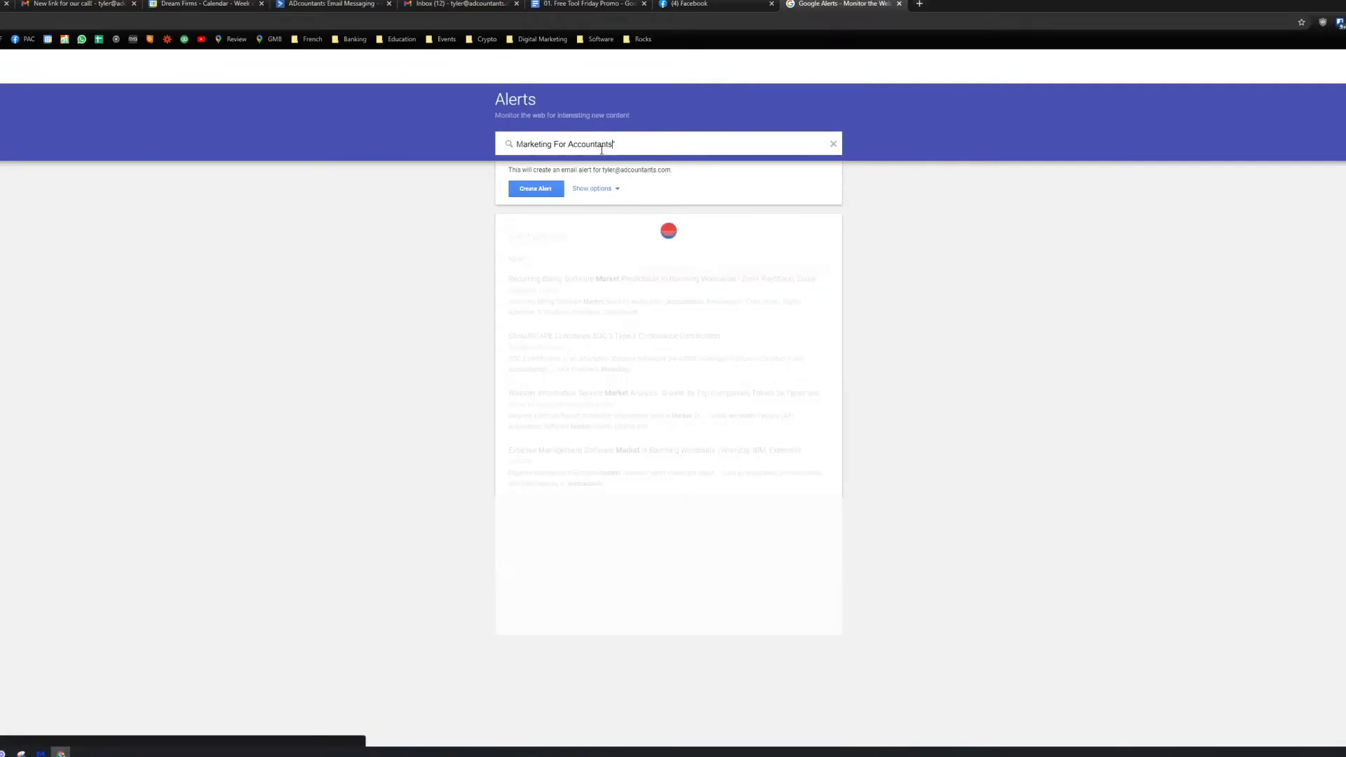
key(End)
text(")
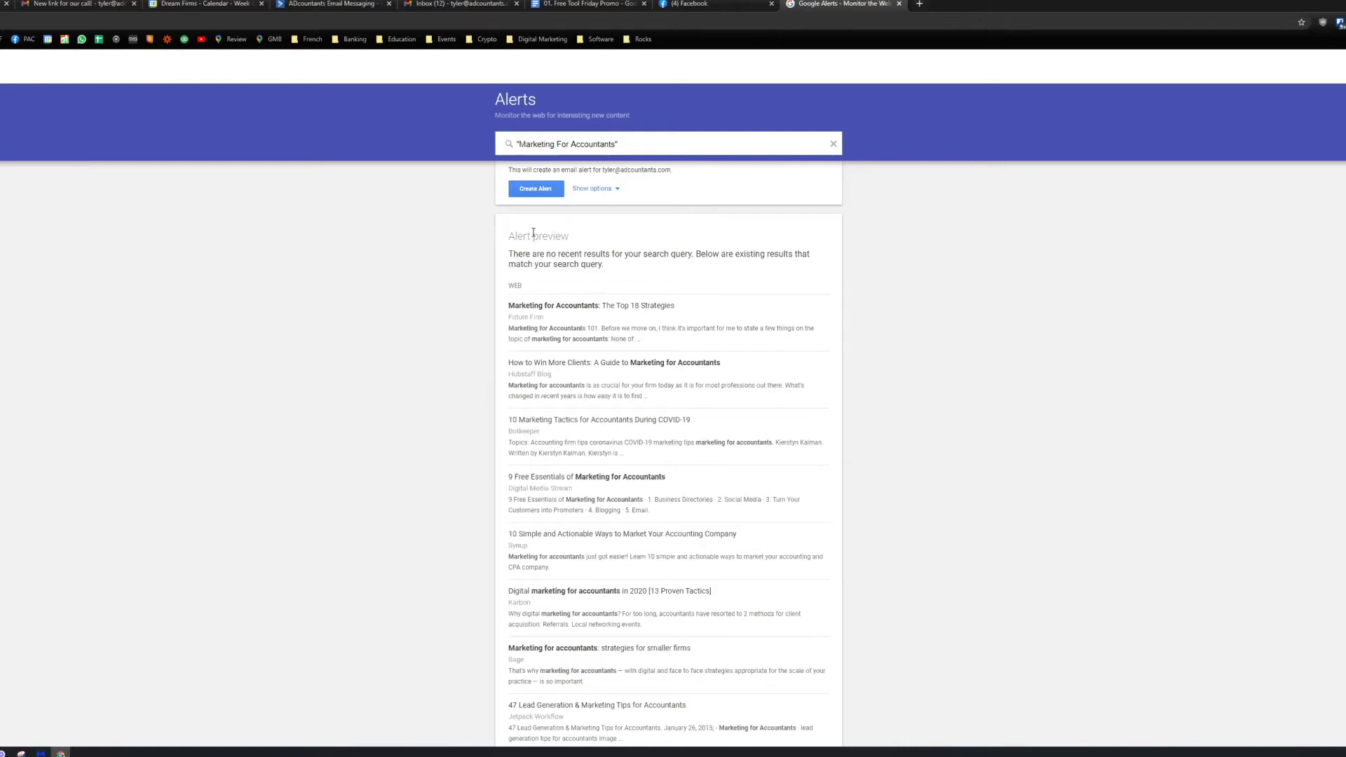
Step: Reveal the alert options and keep Sources on Automatic, delivered at most once a day
click(616, 193)
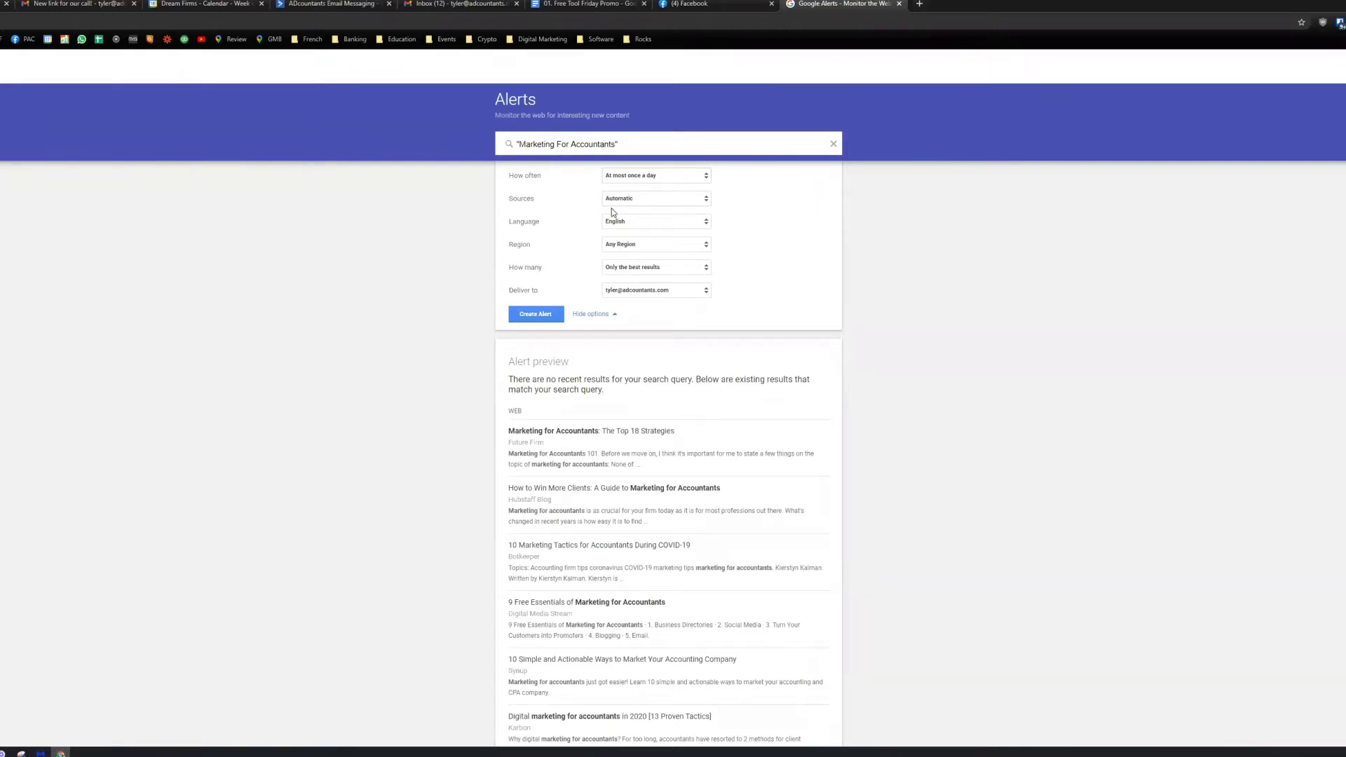
click(629, 206)
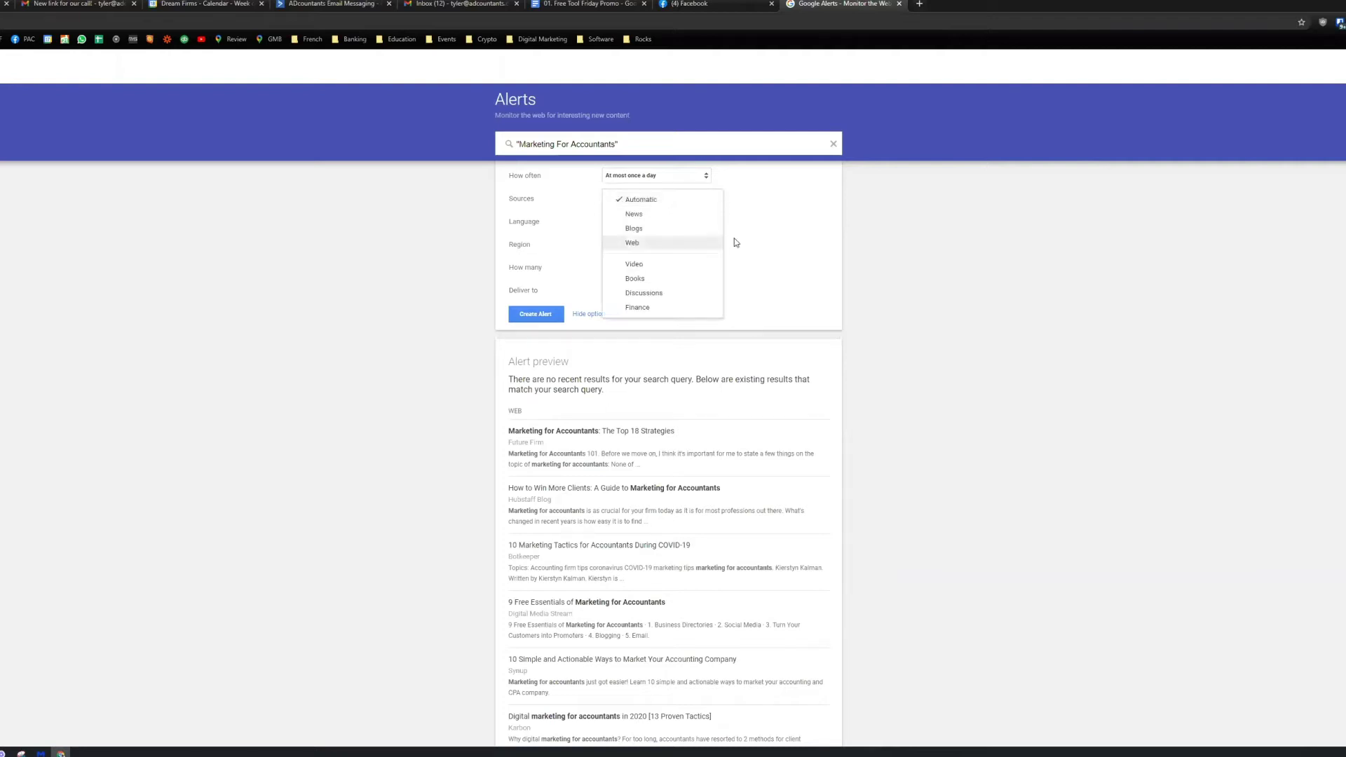
click(667, 220)
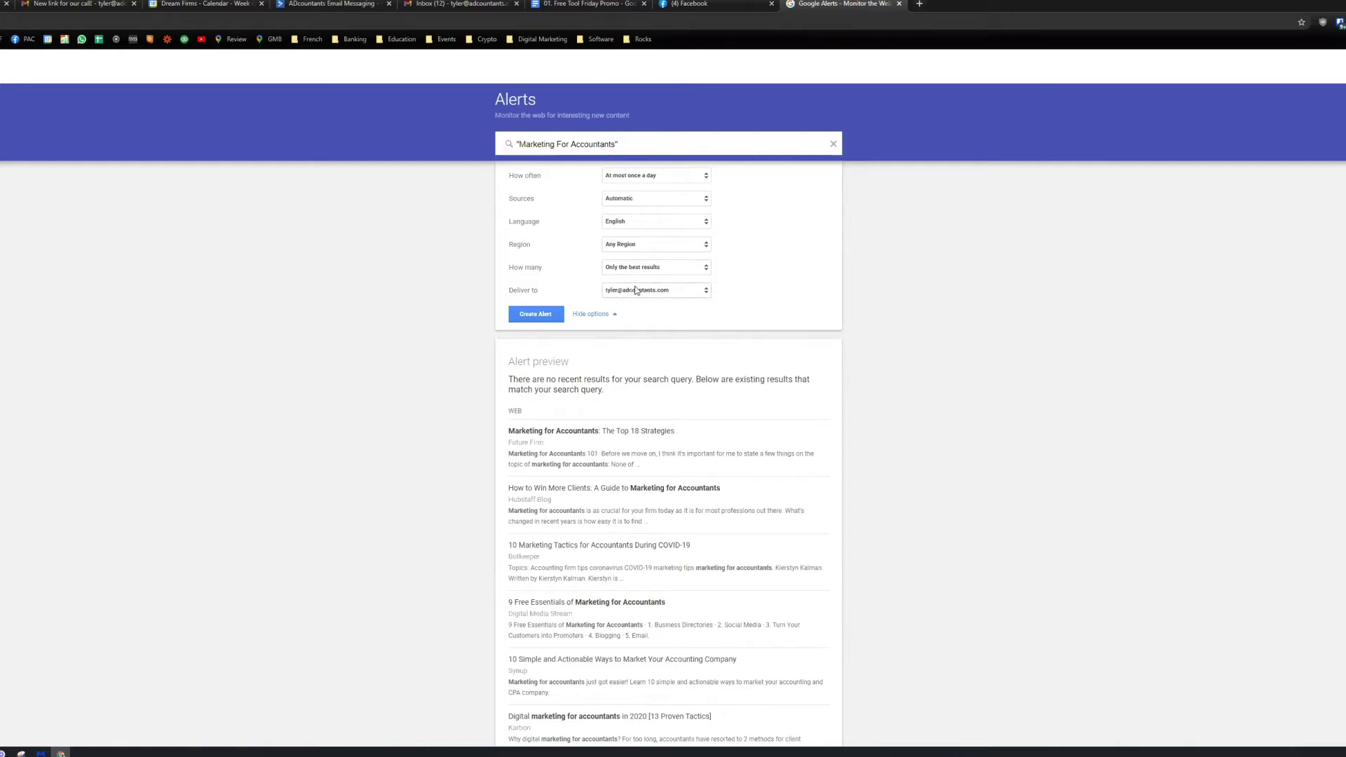
Step: Create the "Marketing For Accountants" alert so it tops the list of five alerts
click(534, 315)
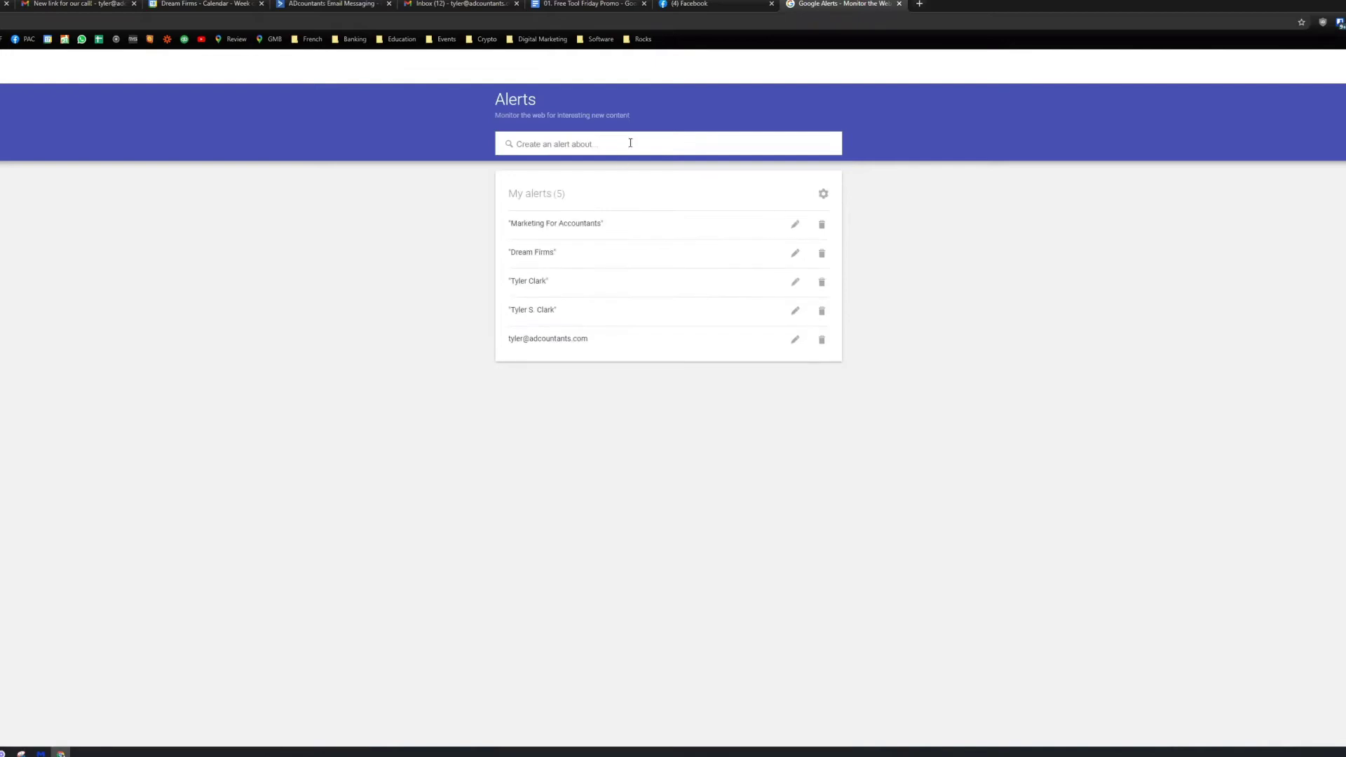
click(633, 138)
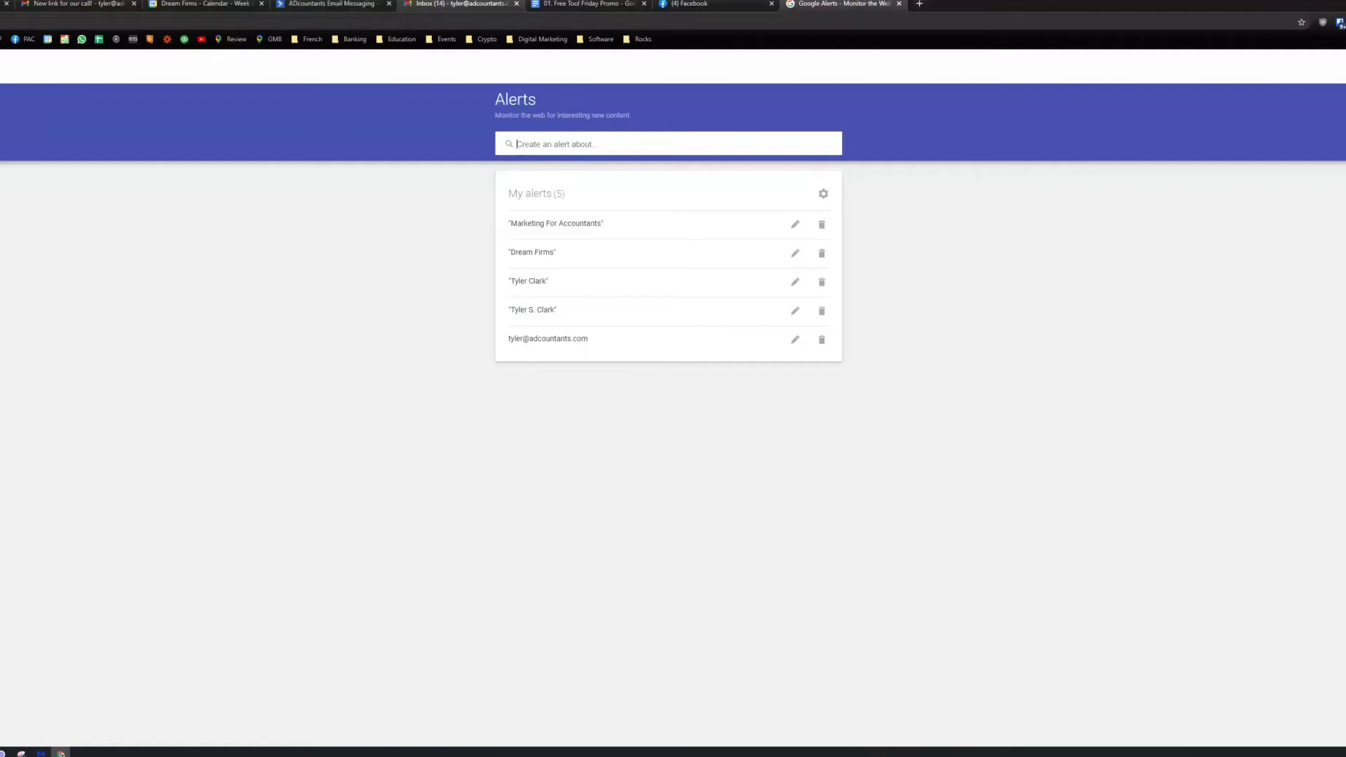
Step: View the Google Alerts daily update email in Gmail, then start a blank browser tab
click(517, 4)
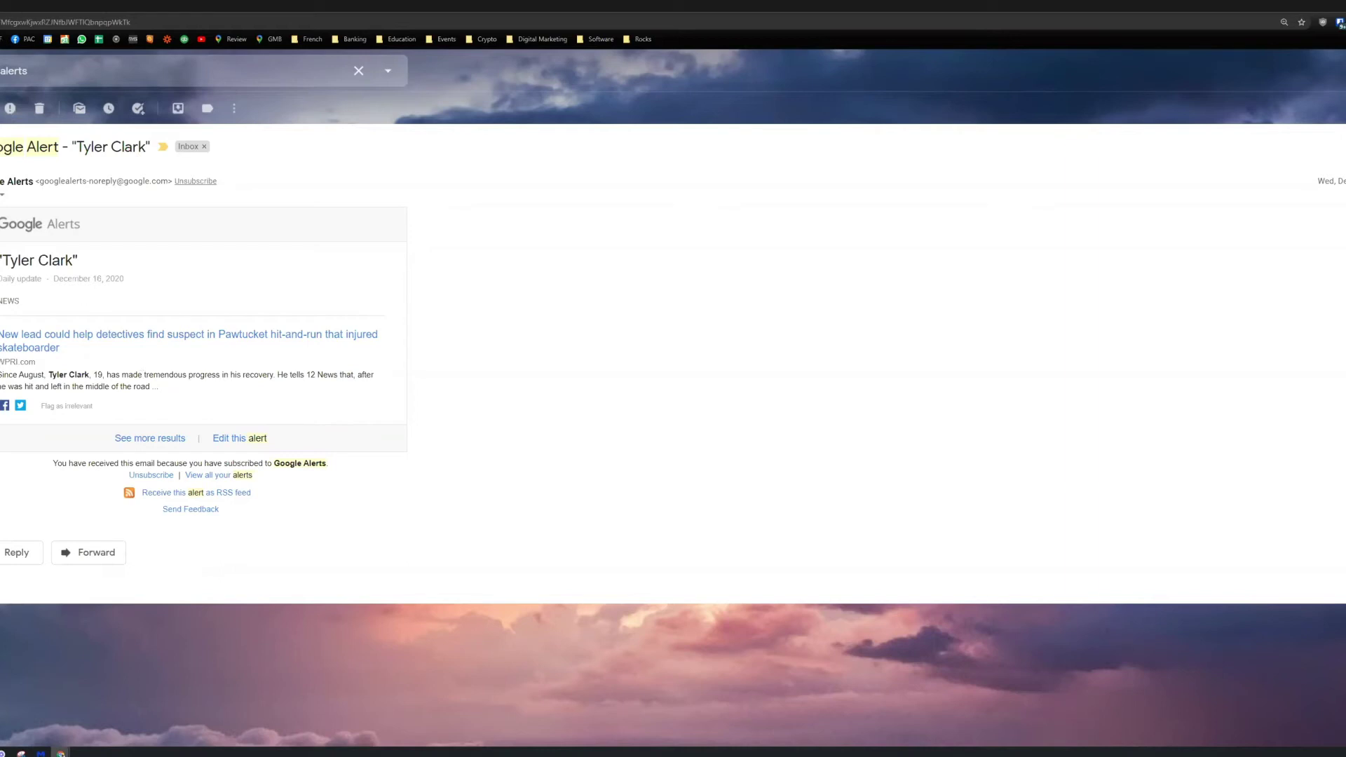
key(ctrl+t)
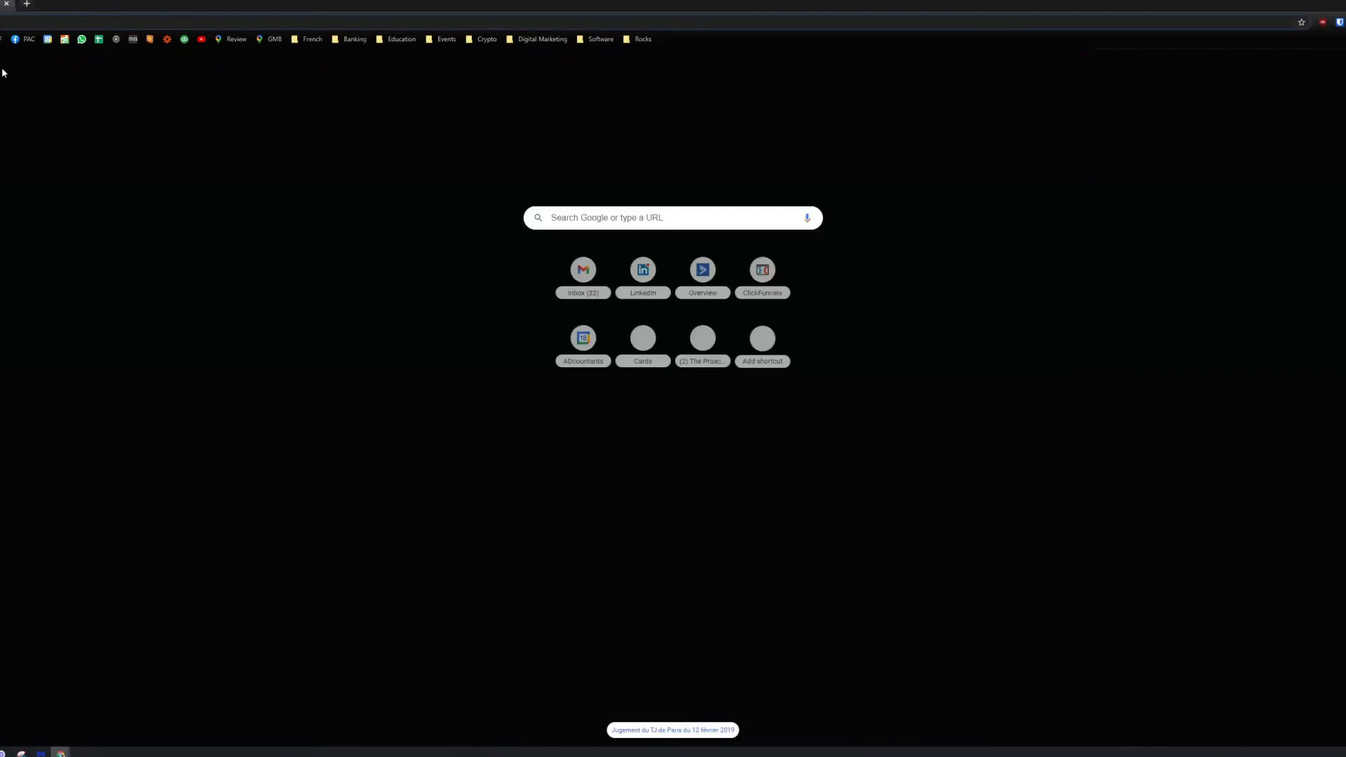
Step: Go to Reddit and load a taxpros commenter's comment history page
click(152, 23)
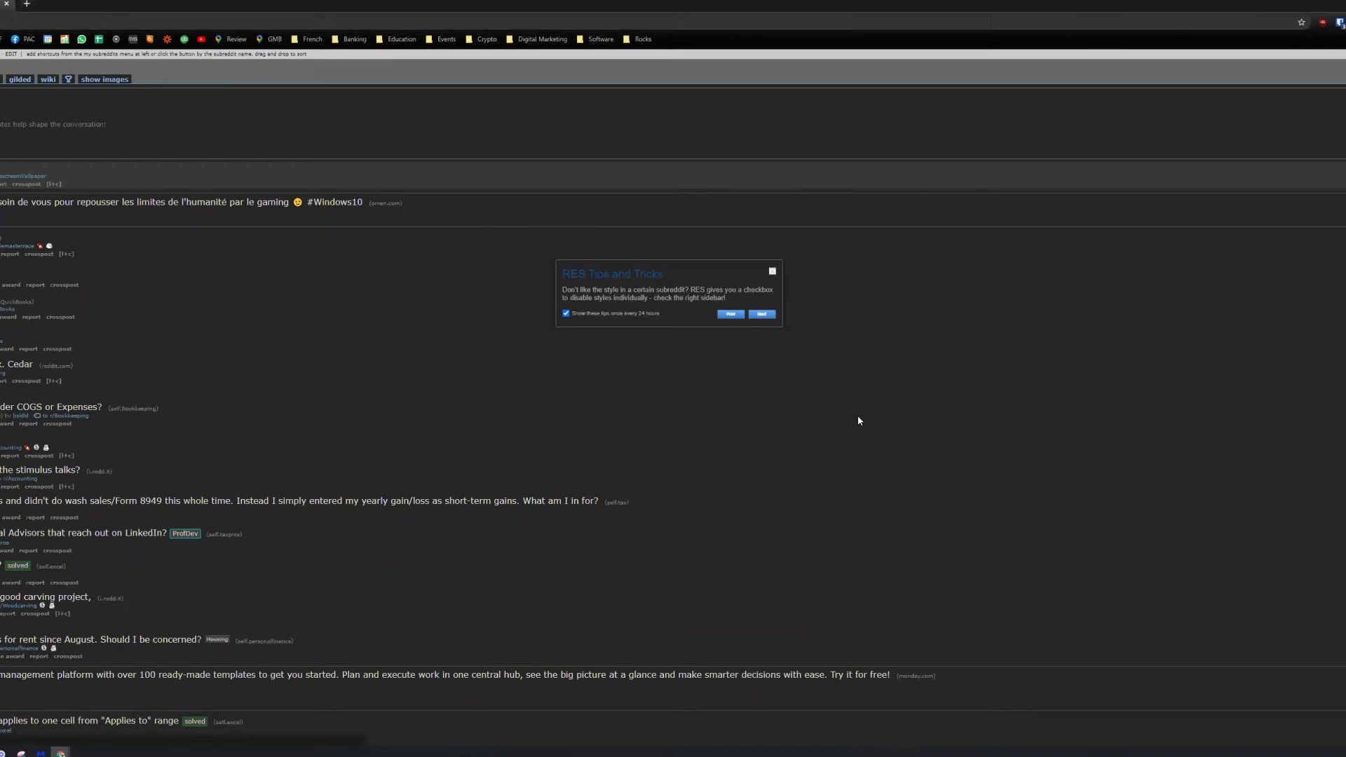
key(alt+Left)
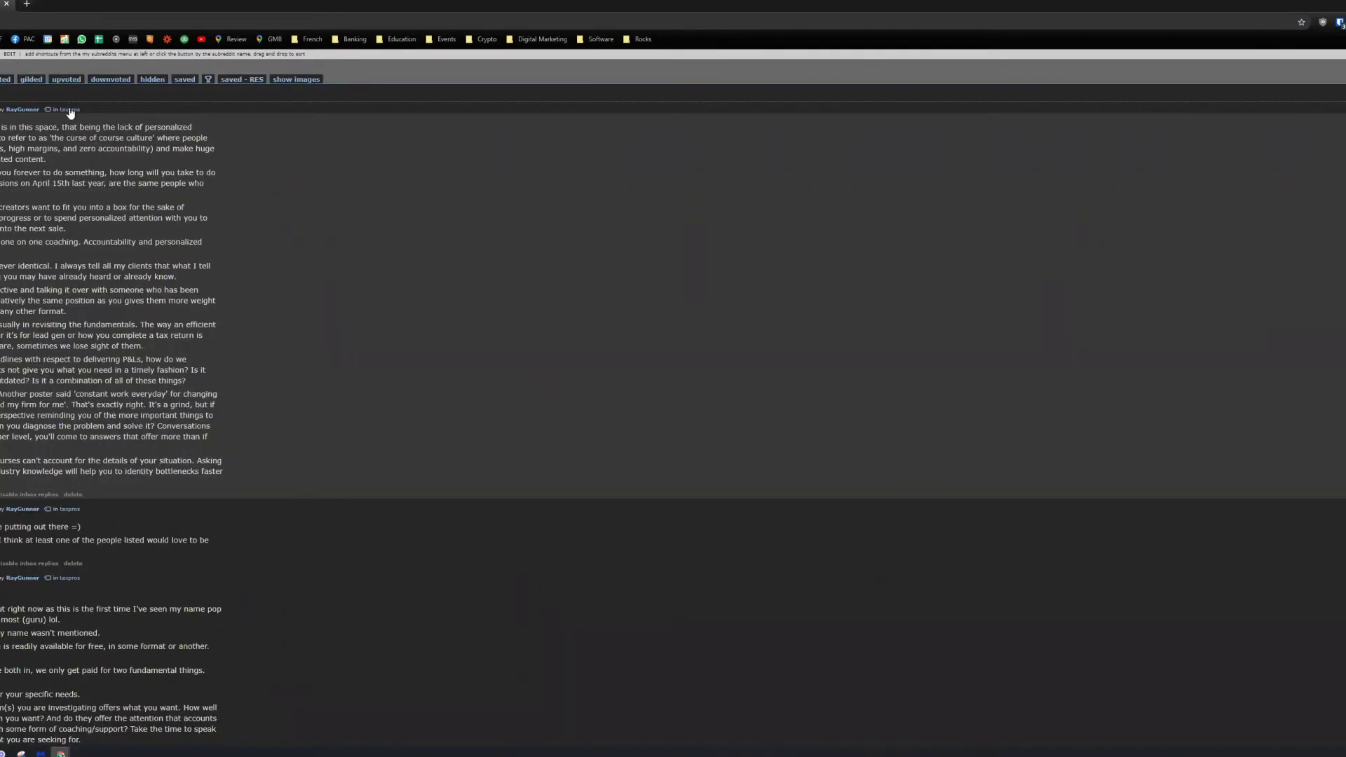
Step: Scroll down the comment history to reach the taxpros thread about taking a firm to the next level
scroll(674, 399, down, 1)
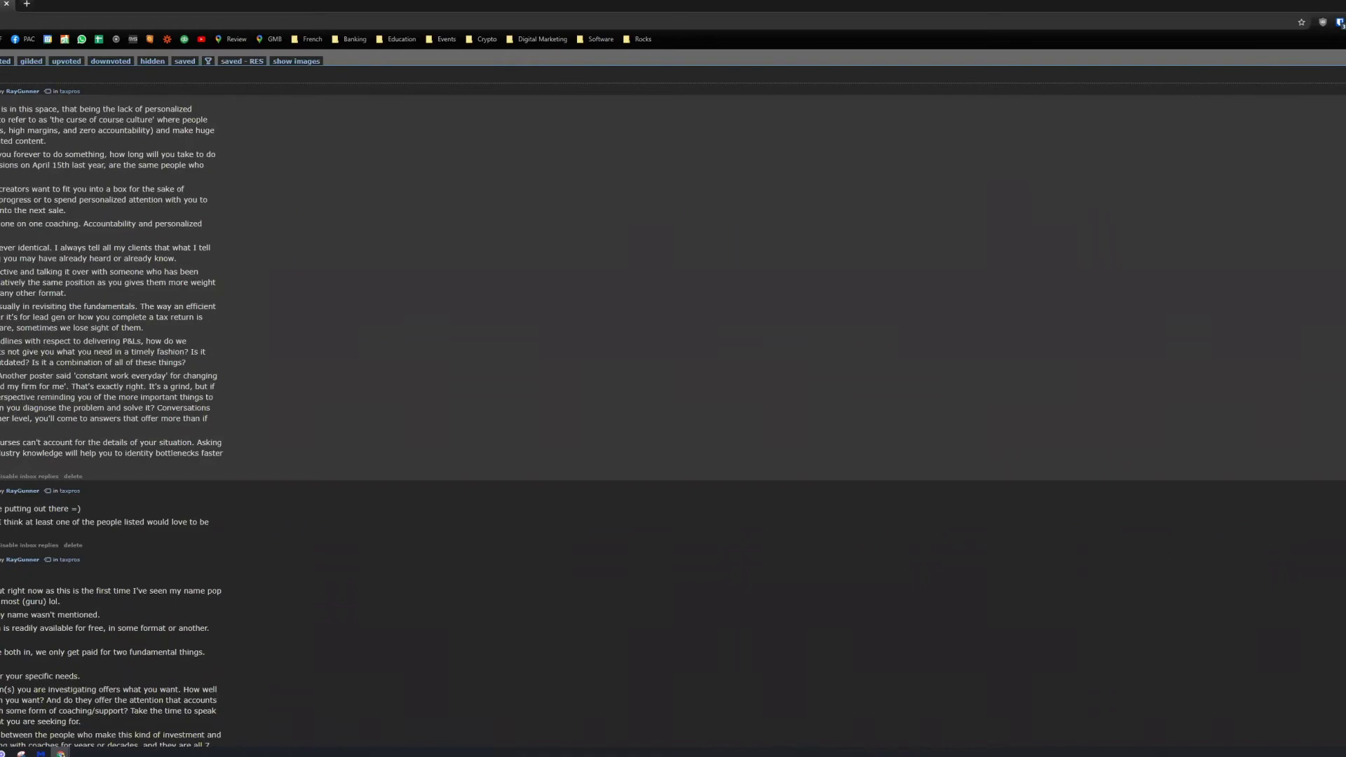
scroll(673, 398, down, 1)
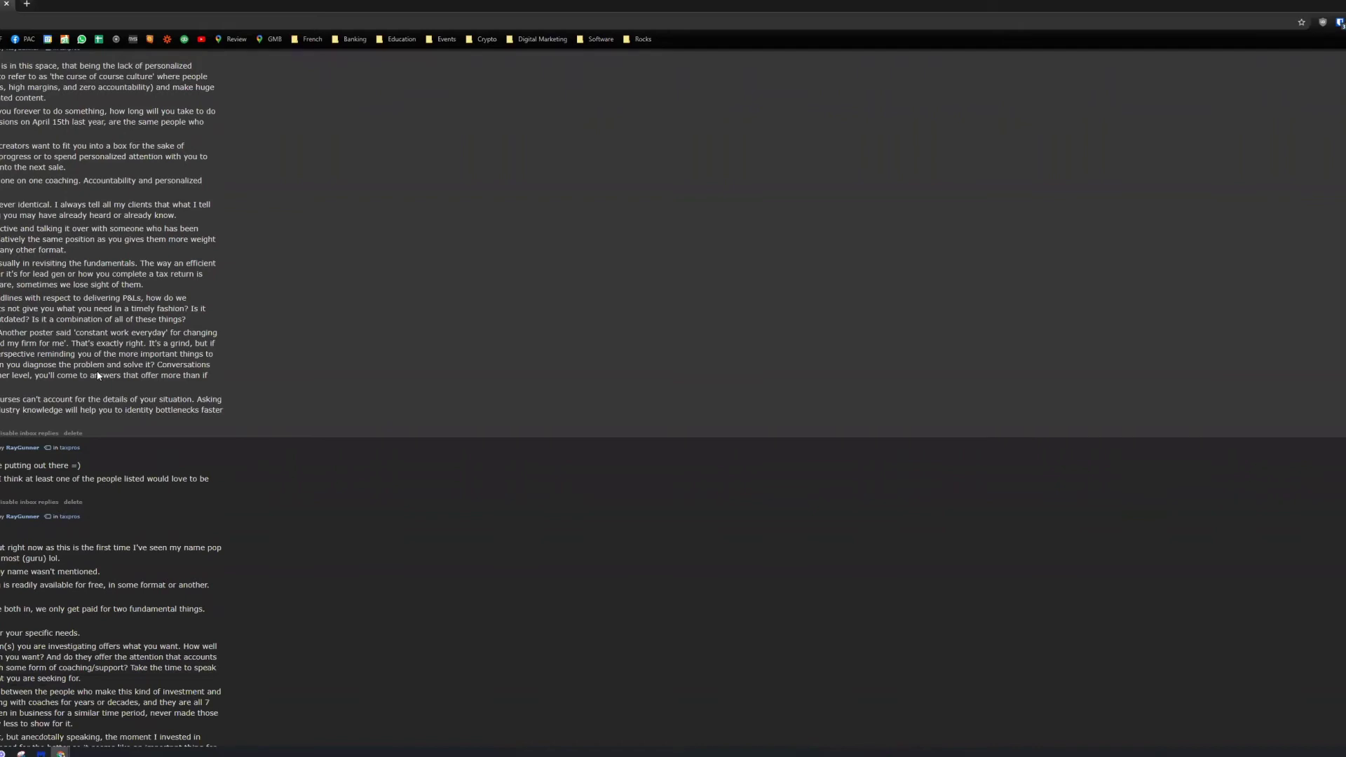
scroll(4, 183, down, 2)
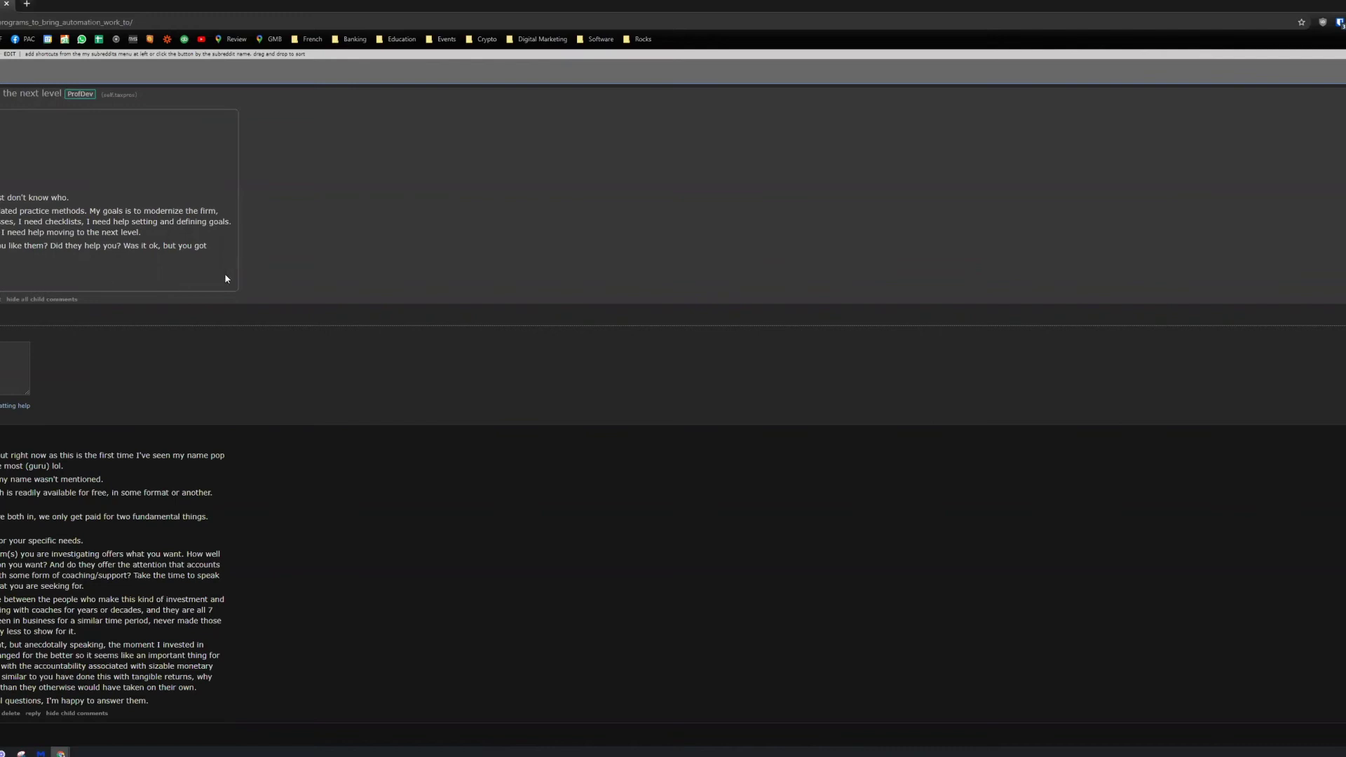
scroll(193, 351, down, 1)
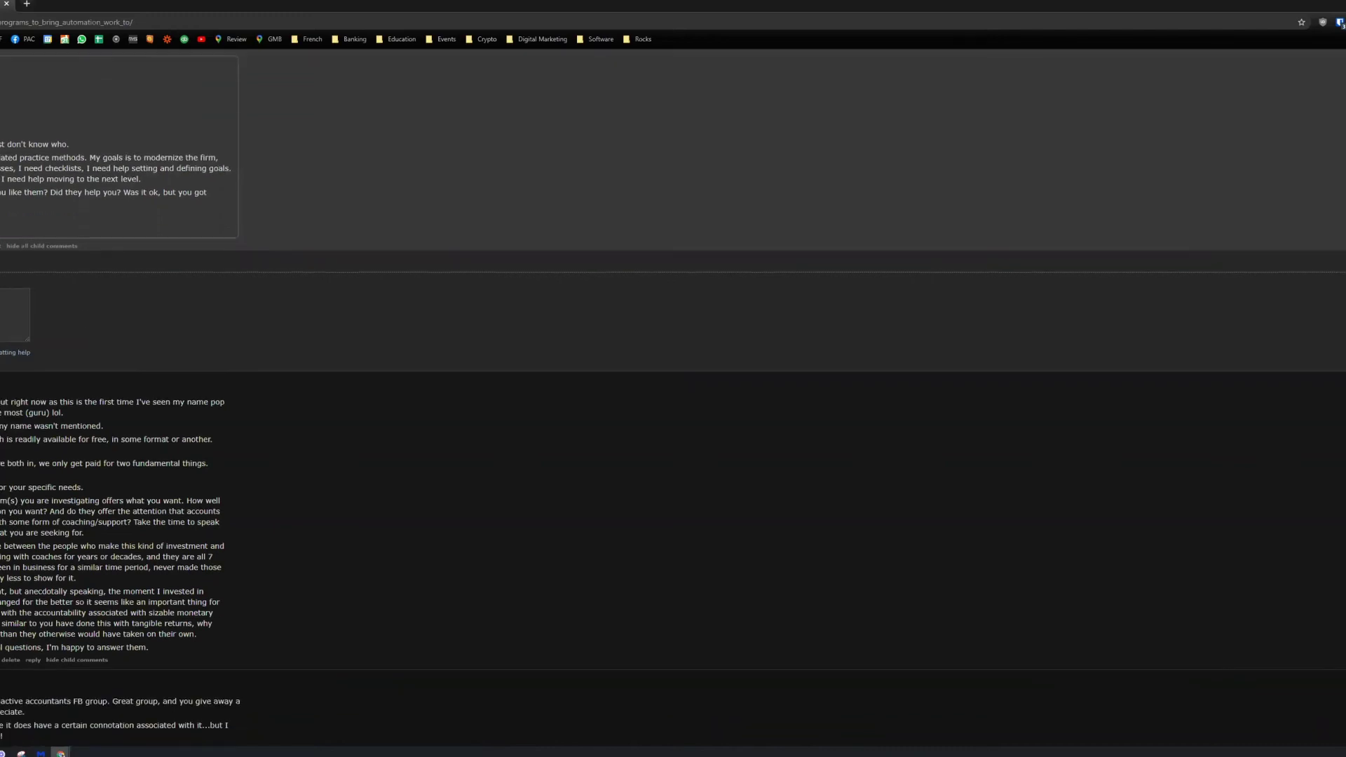
scroll(673, 400, down, 1)
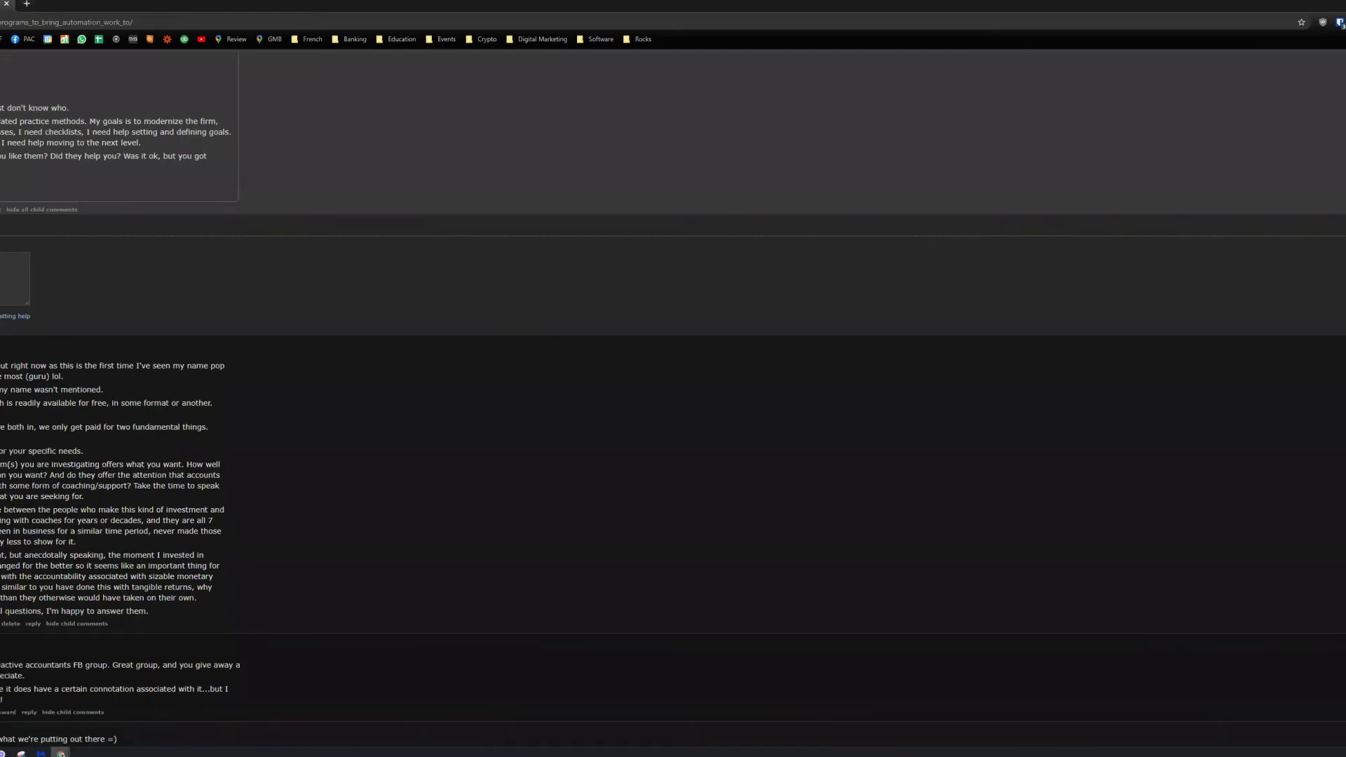
scroll(673, 400, up, 1)
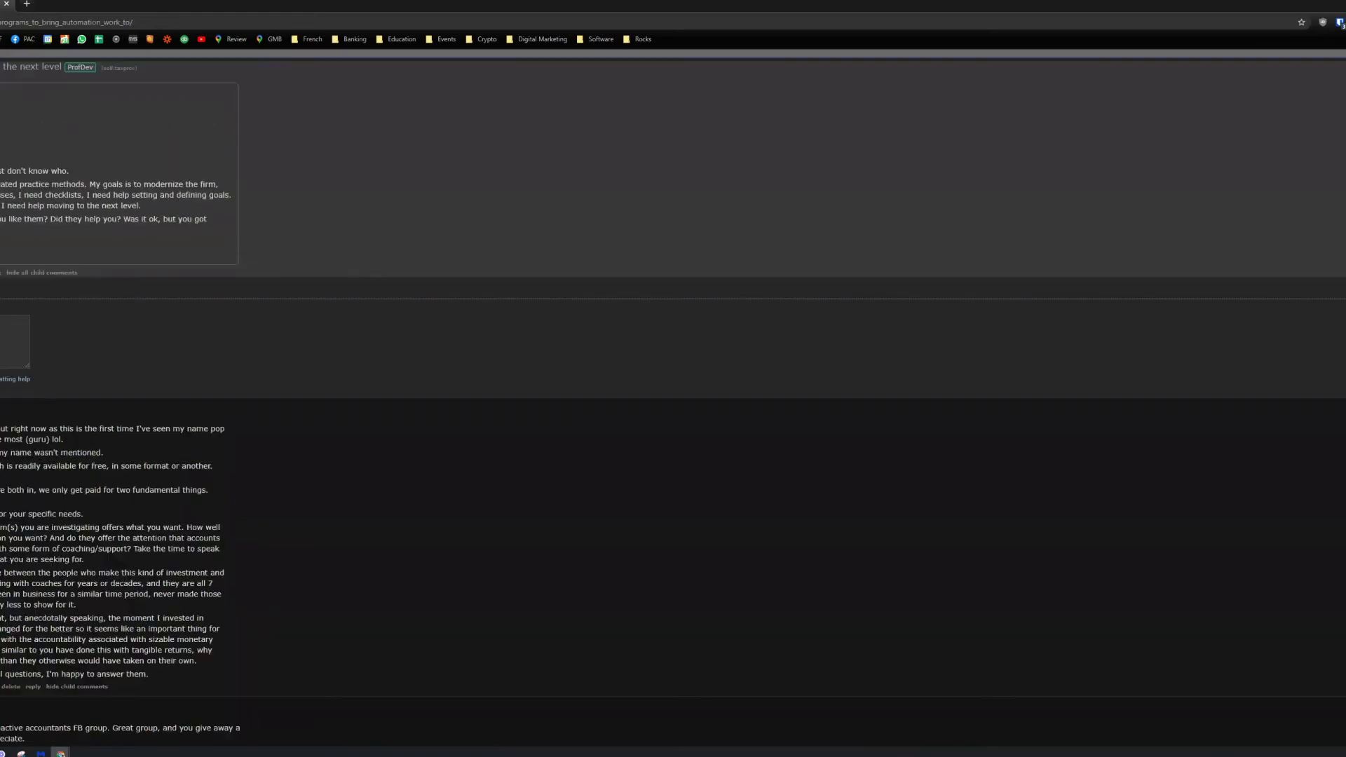
scroll(673, 400, up, 1)
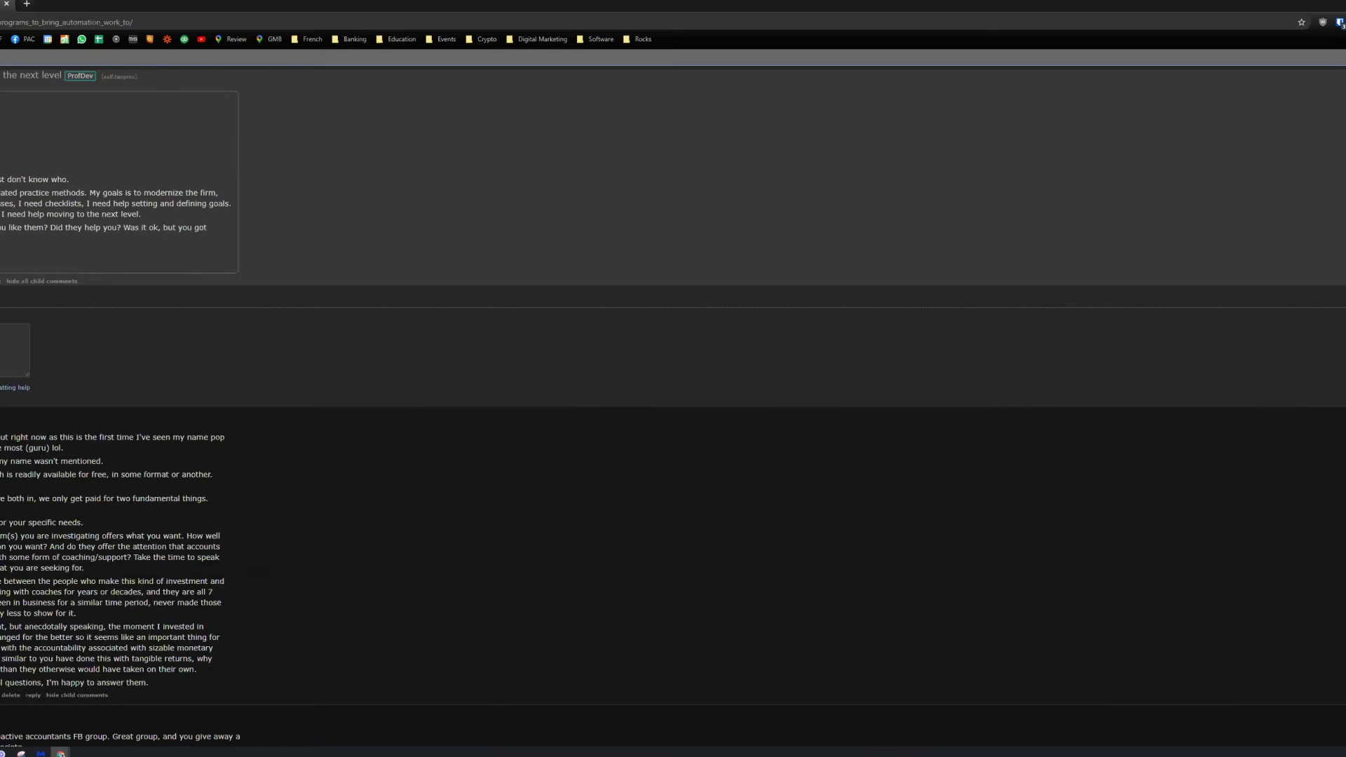
scroll(673, 400, down, 1)
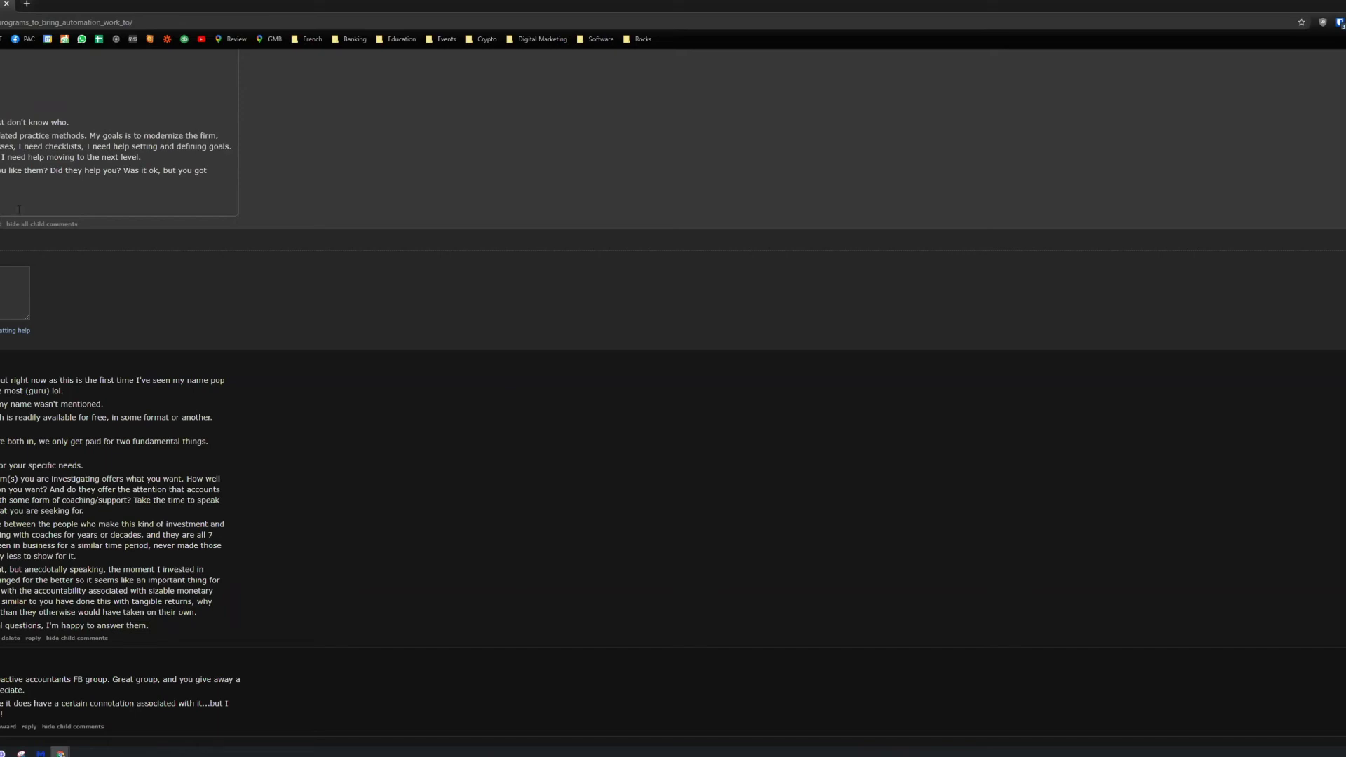
scroll(102, 316, up, 1)
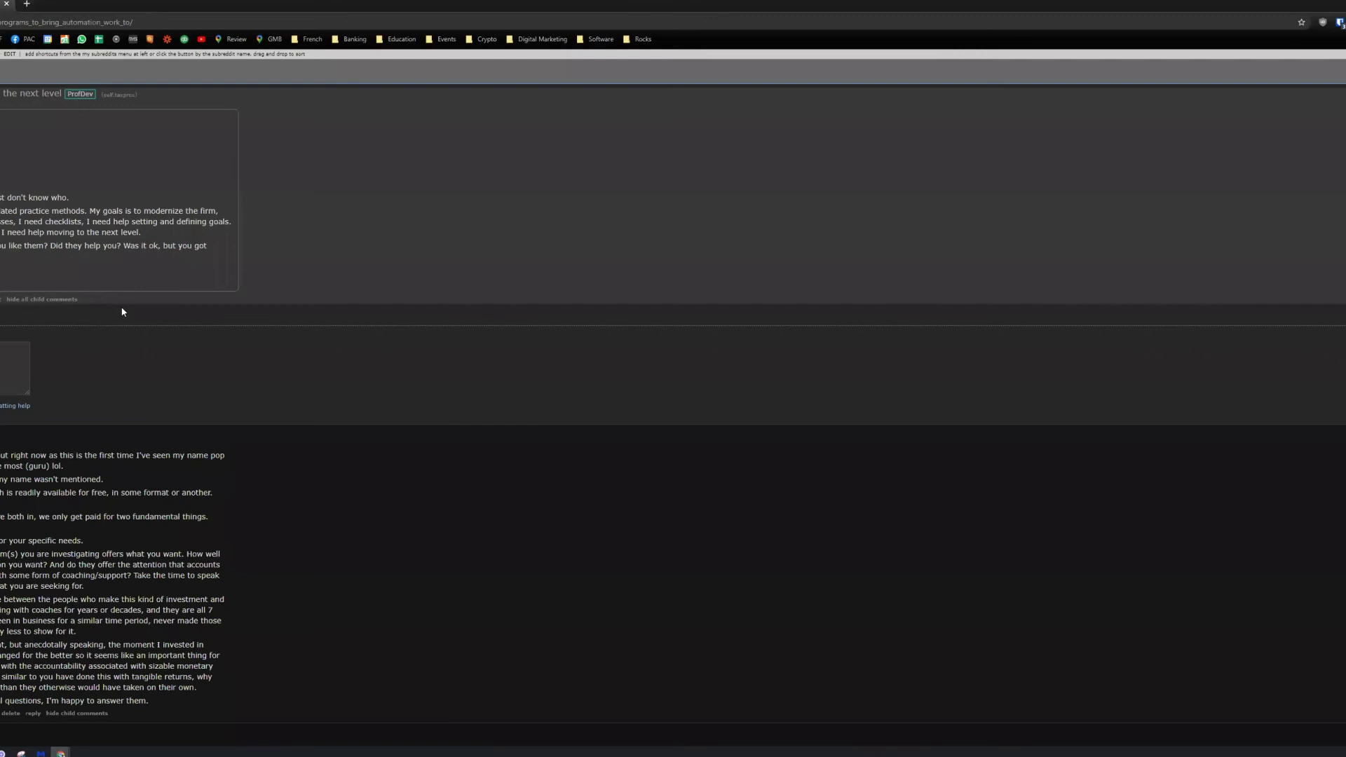
scroll(122, 312, down, 2)
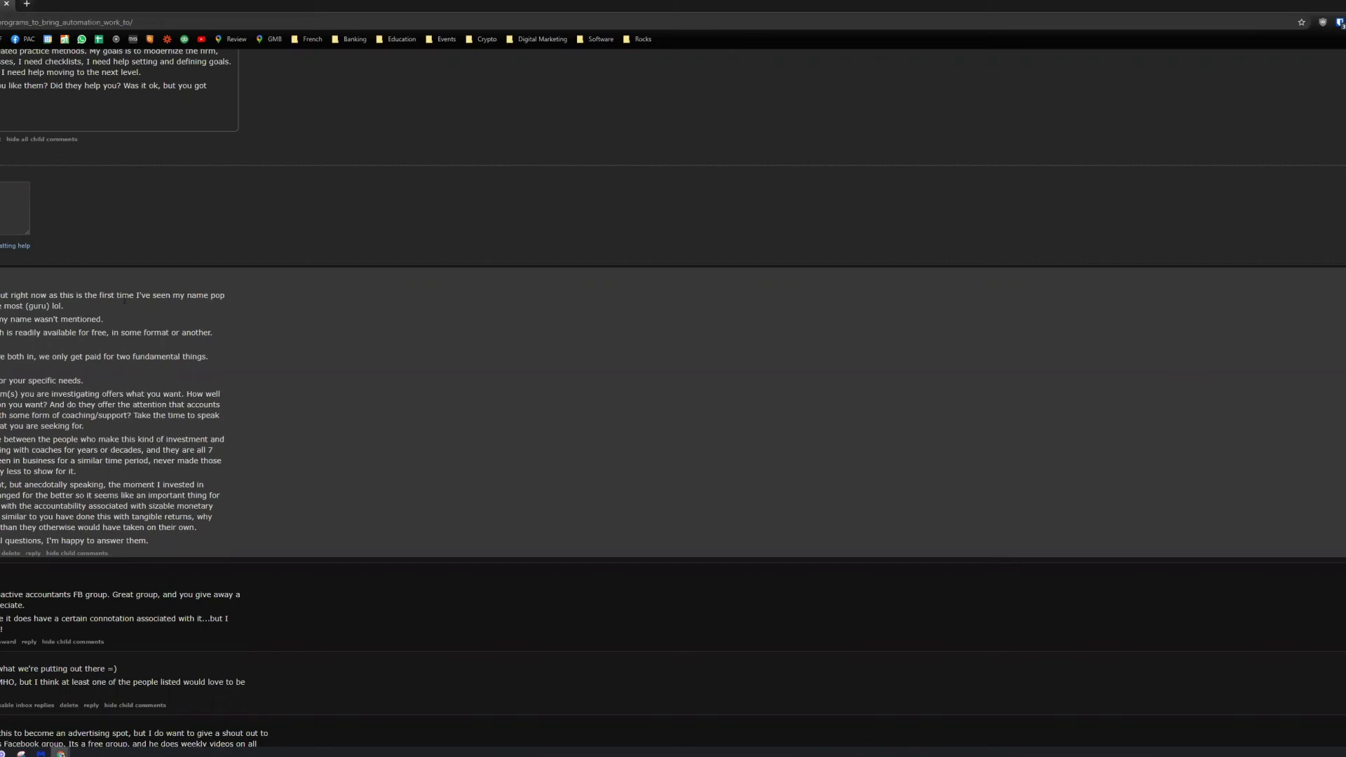
scroll(201, 282, up, 3)
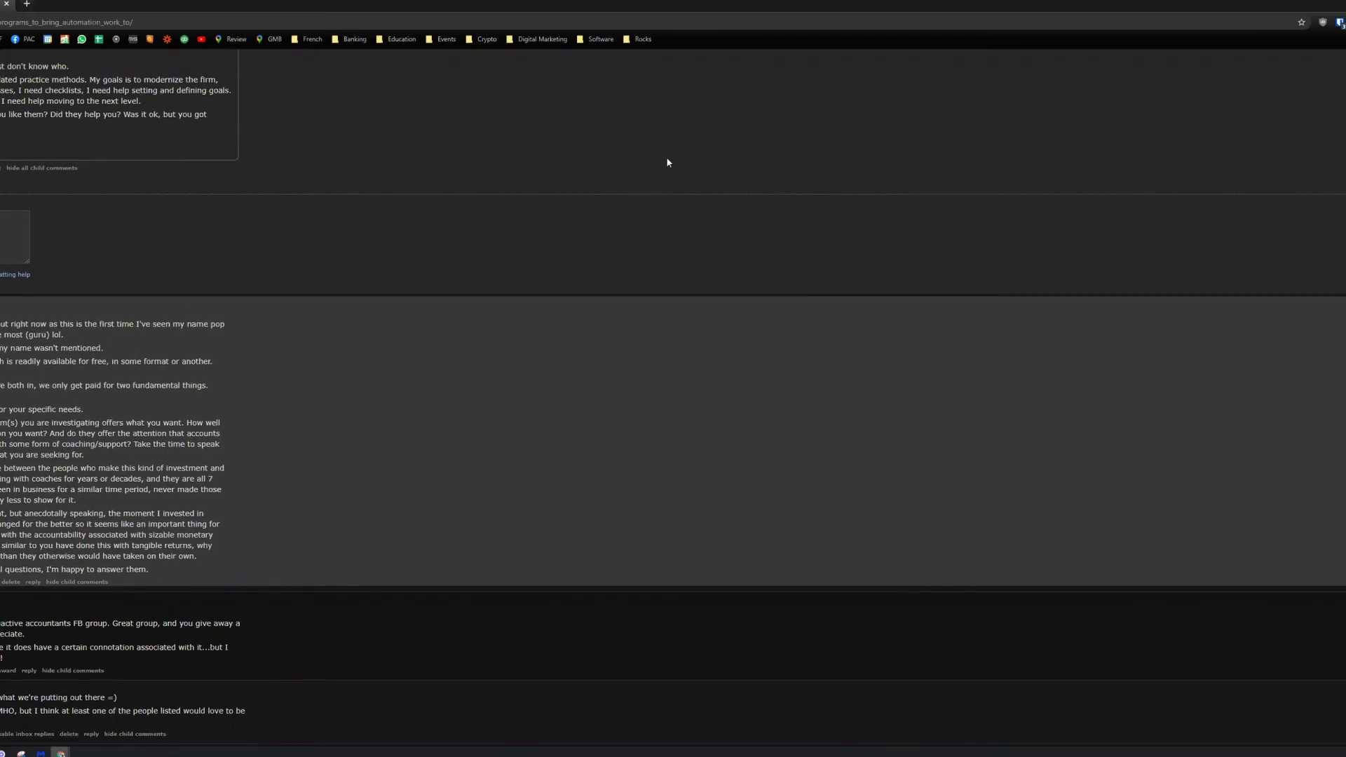